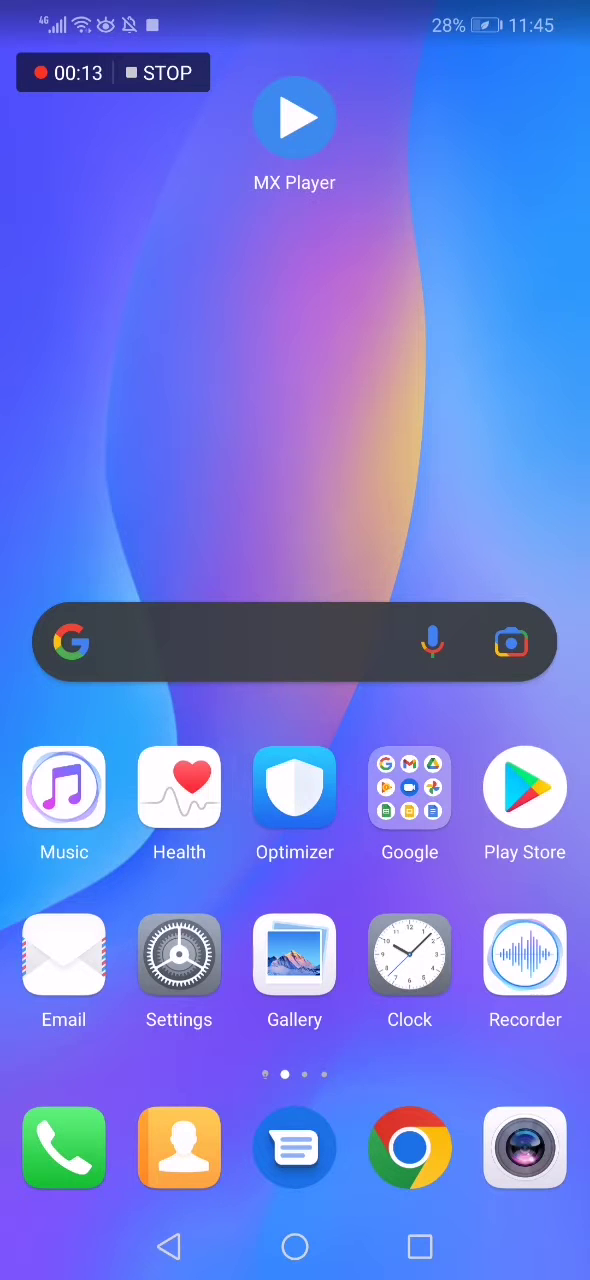
Launch MX Player from the home screen and open its main side menu.
{"action": "left_click", "coordinate": [294, 118]}
{"action": "mouse_move", "coordinate": [113, 72]}
{"action": "left_mouse_down"}
{"action": "mouse_move", "coordinate": [313, 88]}
{"action": "mouse_move", "coordinate": [525, 73]}
{"action": "left_mouse_up"}
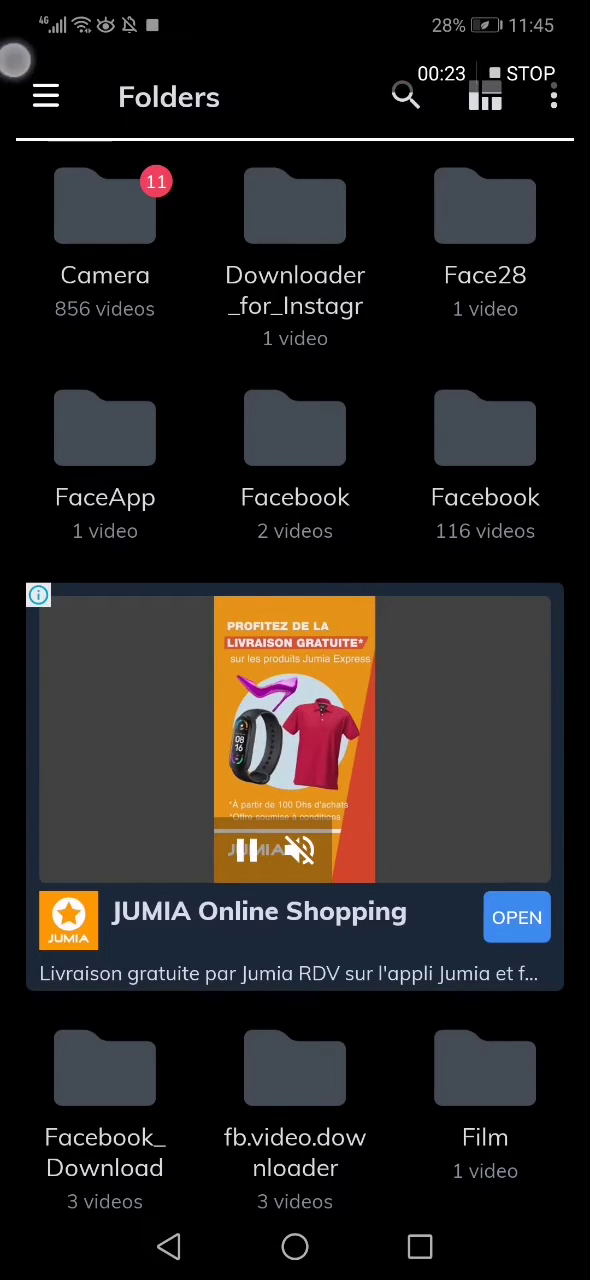
{"action": "left_click", "coordinate": [40, 96]}
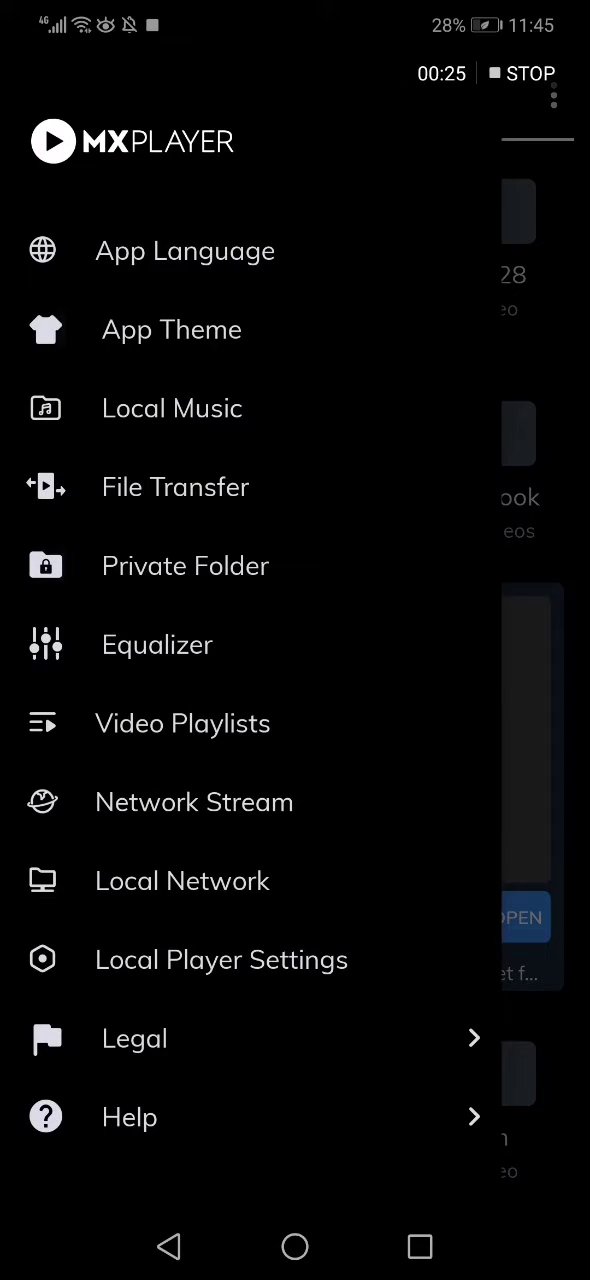
Open MX Share via File Transfer, start Share to PC, then dismiss the permissions setup.
{"action": "left_click_drag", "start_coordinate": [159, 425], "coordinate": [390, 477]}
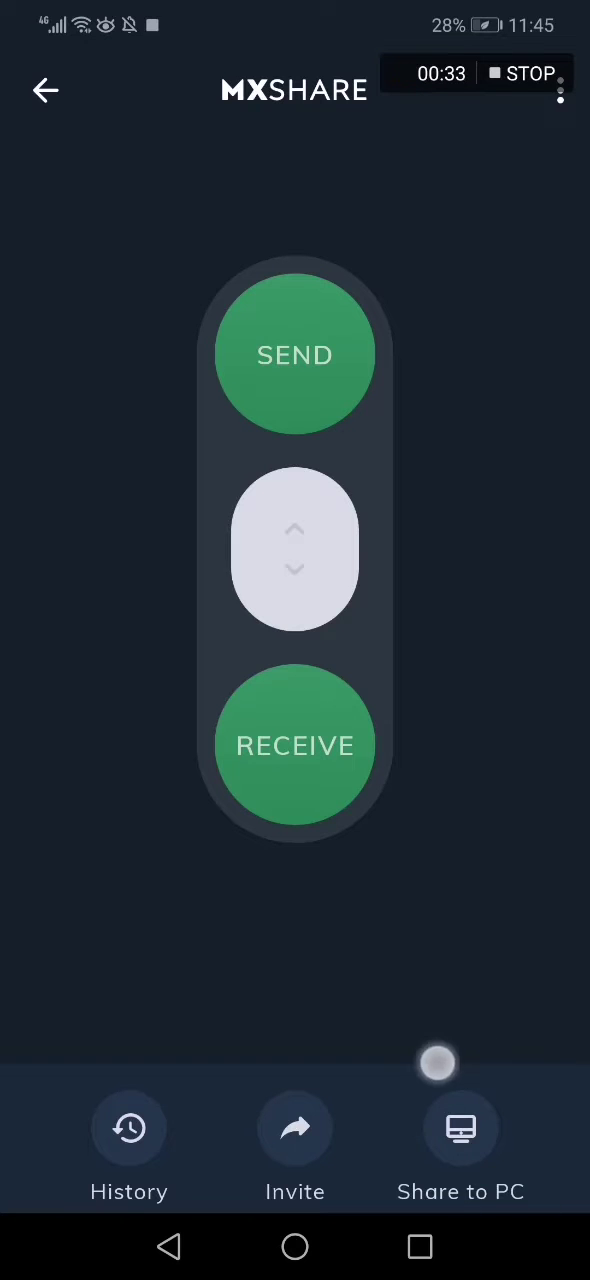
{"action": "left_click", "coordinate": [422, 1140]}
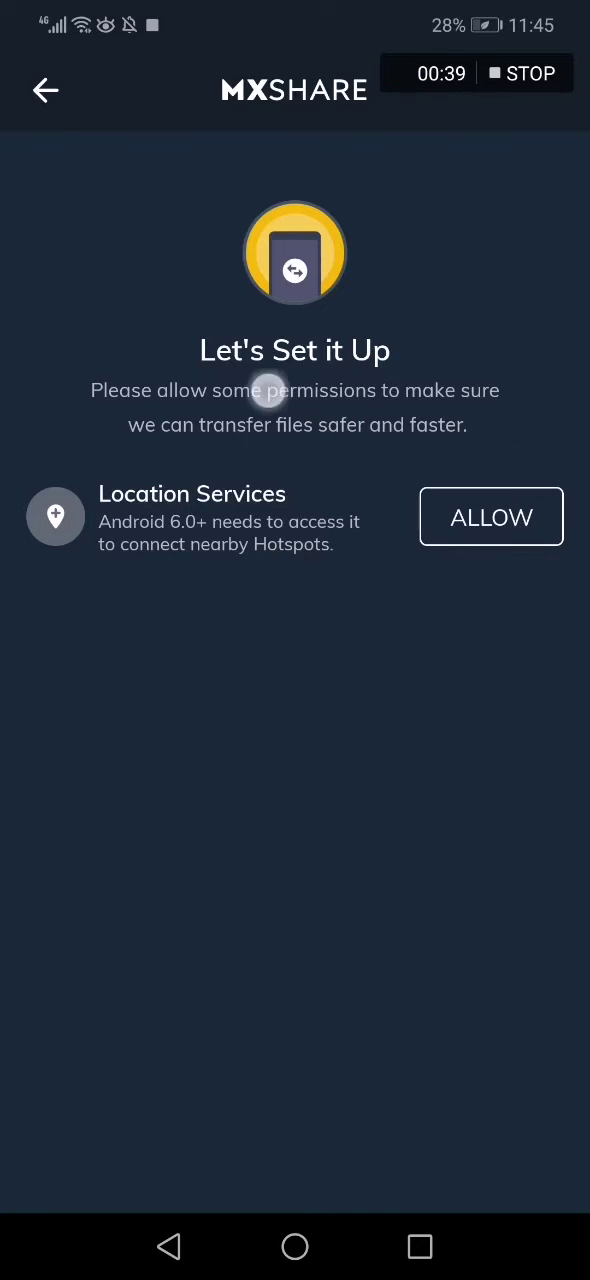
{"action": "left_click", "coordinate": [160, 1258]}
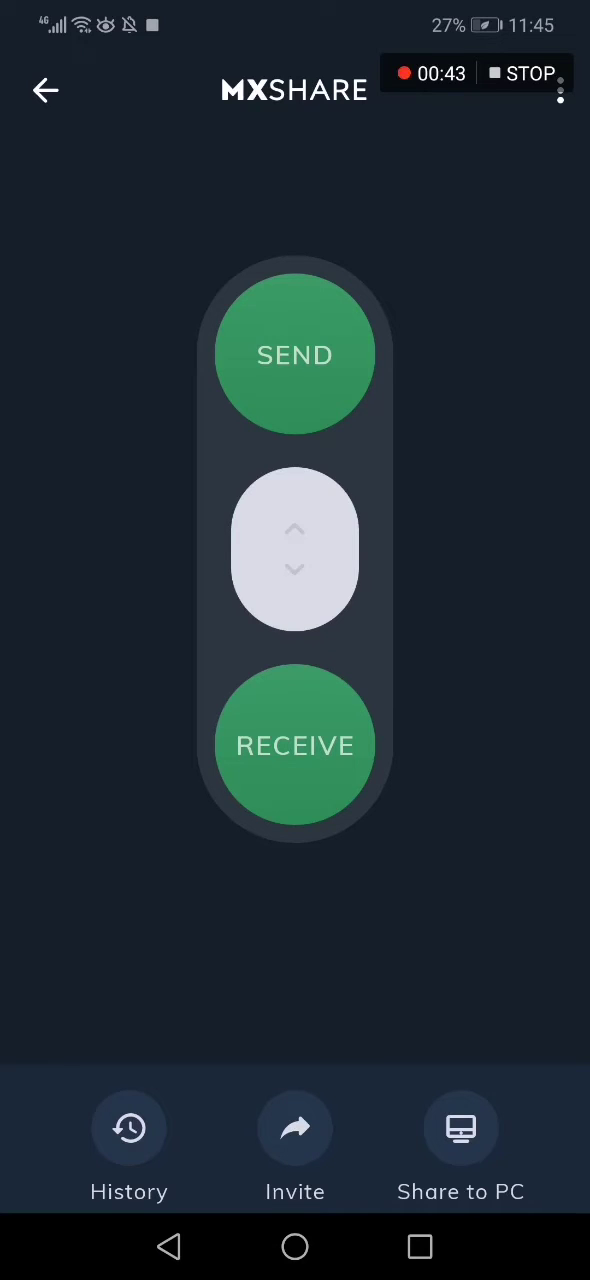
{"action": "left_click_drag", "start_coordinate": [430, 78], "coordinate": [40, 66]}
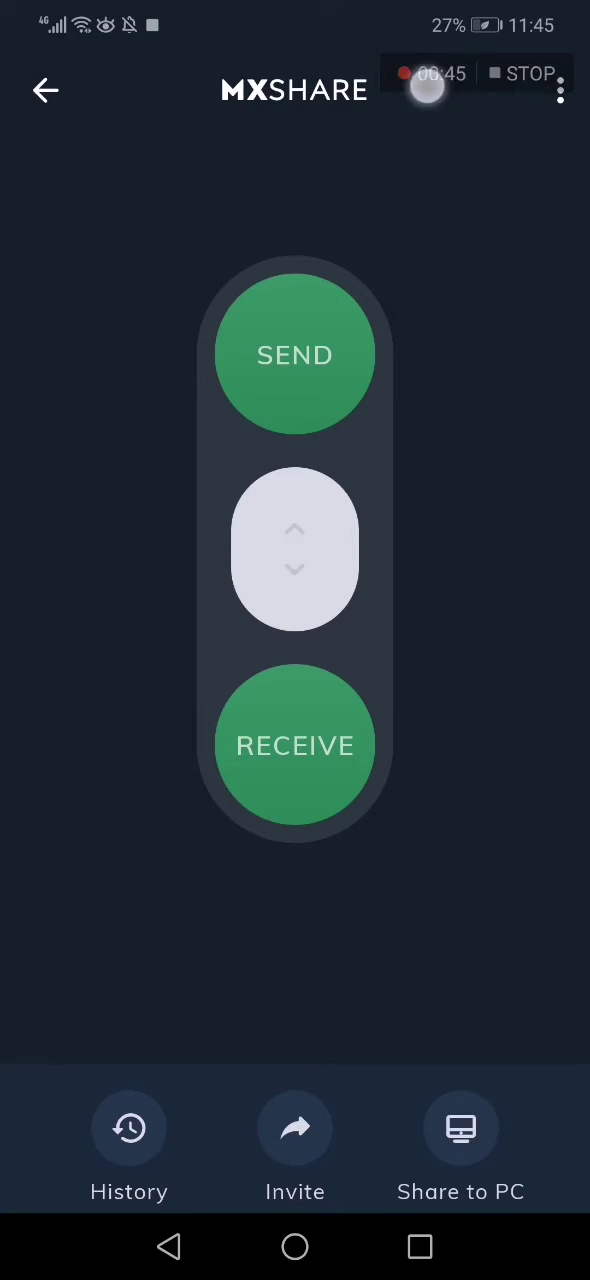
{"action": "left_click", "coordinate": [561, 82]}
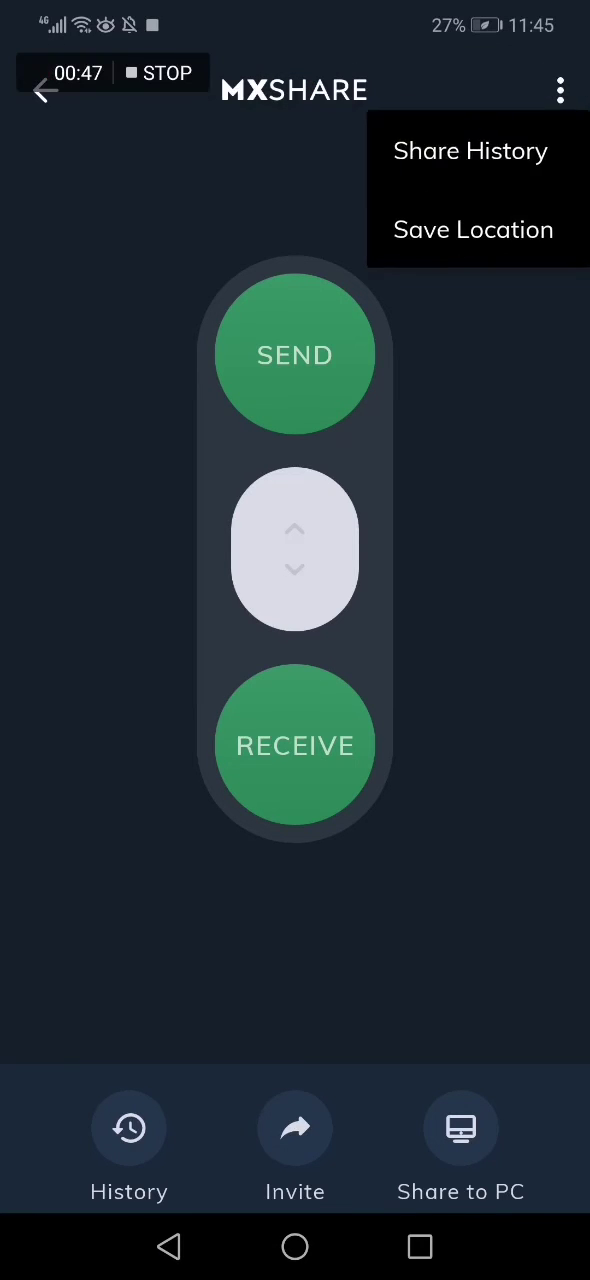
{"action": "left_click", "coordinate": [103, 805]}
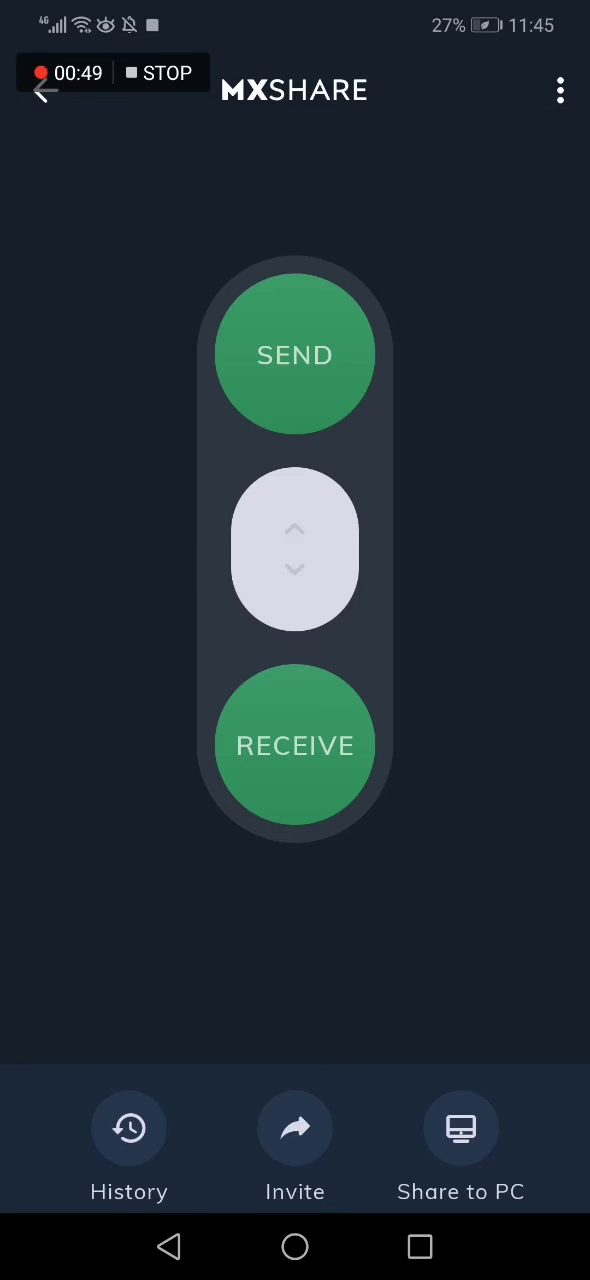